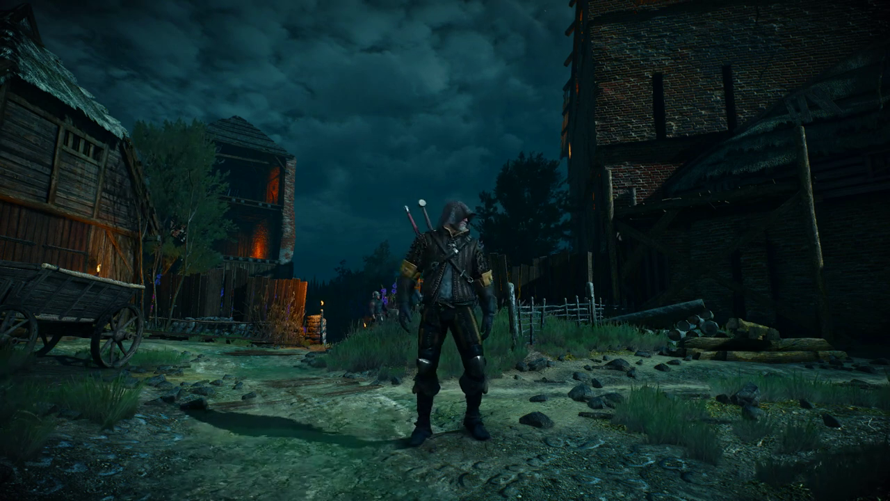
pyautogui.press('Home')
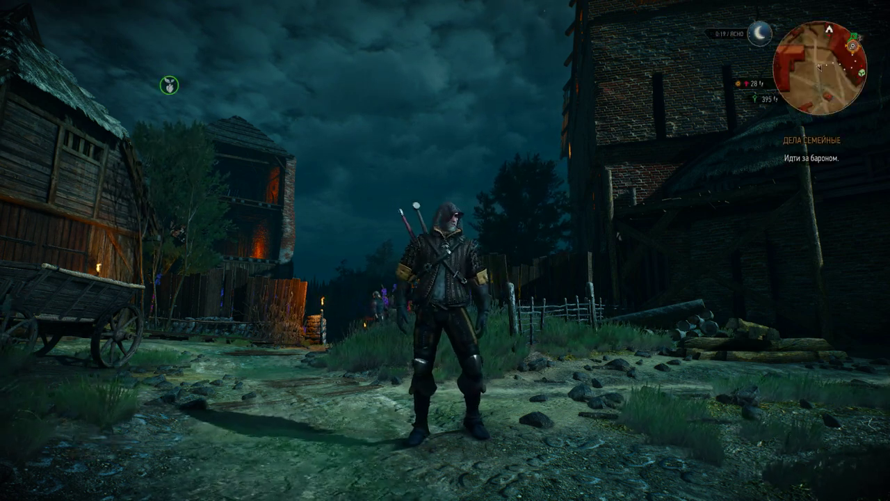
pyautogui.press('Home')
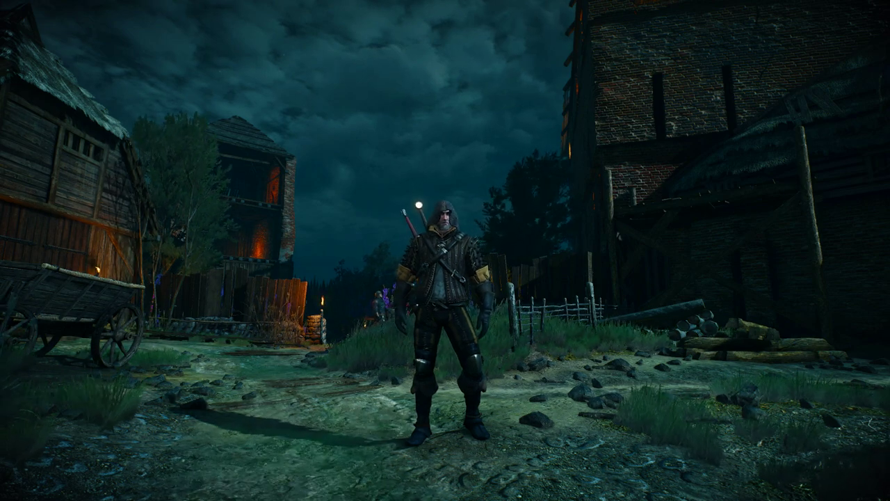
pyautogui.press('w')
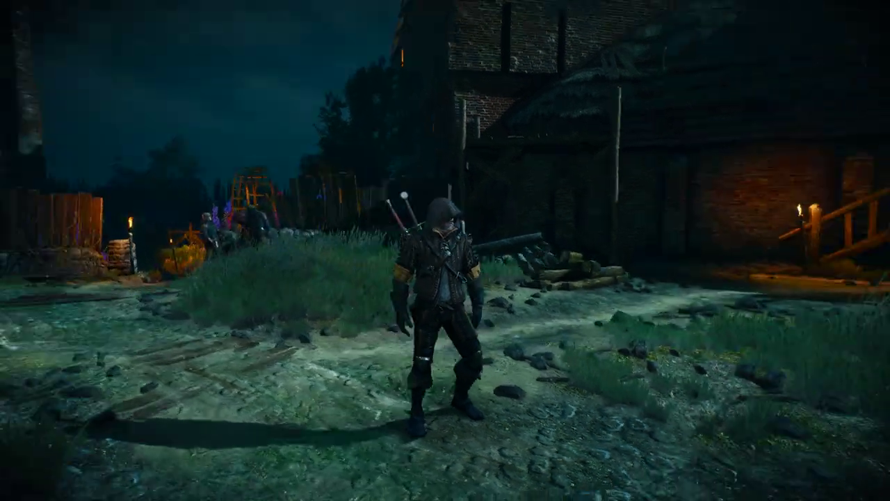
pyautogui.press('w')
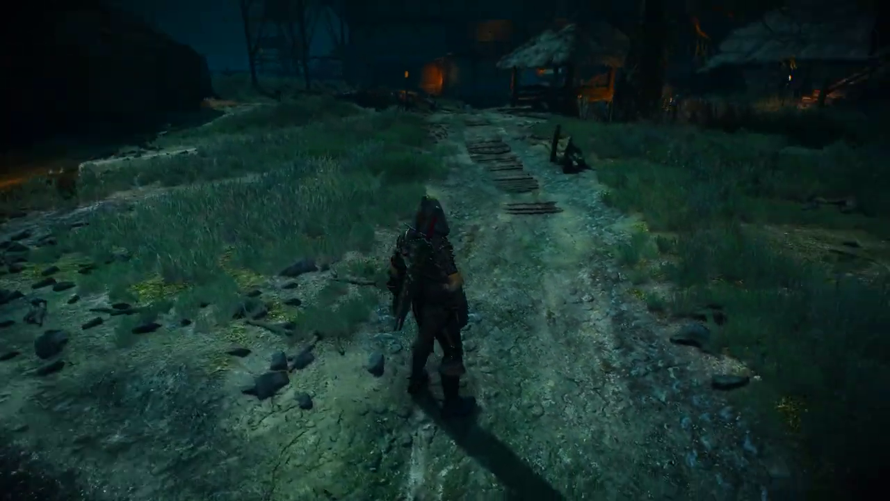
pyautogui.press('w')
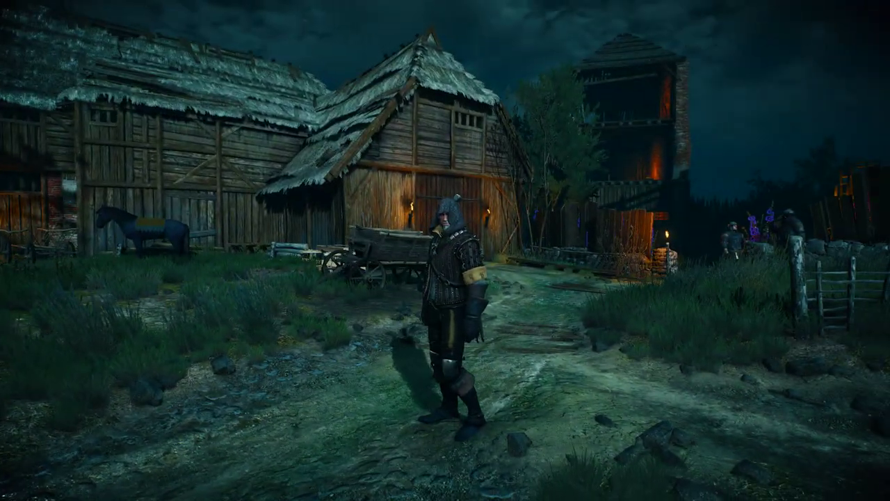
pyautogui.press('n')
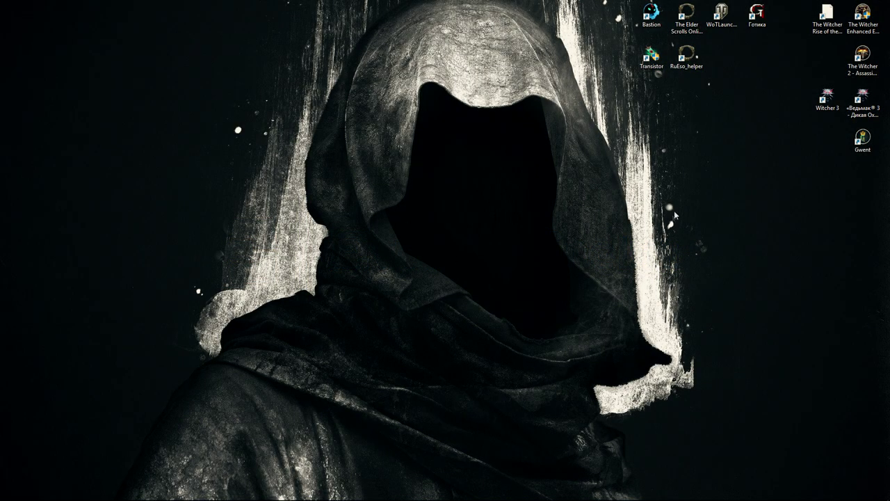
# Open the file location of the Witcher 3 desktop shortcut and browse to Games > The Witcher 3 Wild Hunt GOTY
pyautogui.moveTo(438, 148); pyautogui.dragTo(366, 322)
pyautogui.rightClick(865, 92)
pyautogui.click(758, 147)
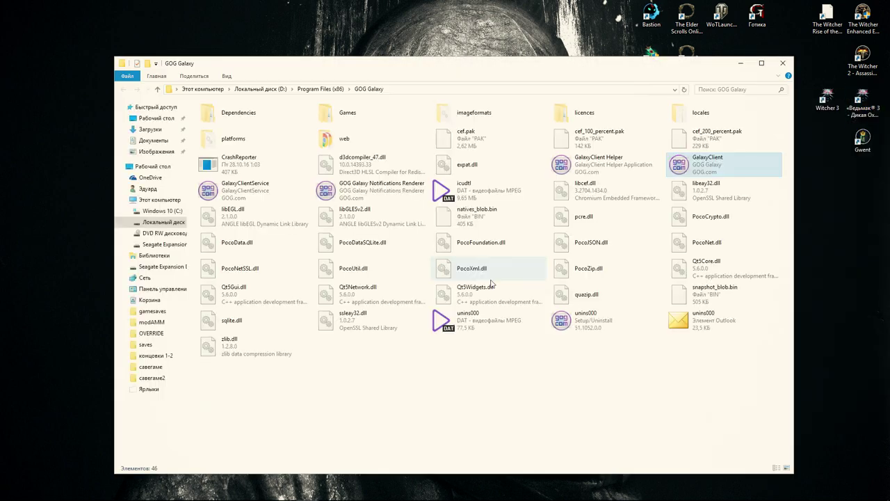
pyautogui.doubleClick(334, 115)
pyautogui.click(605, 119)
pyautogui.doubleClick(606, 120)
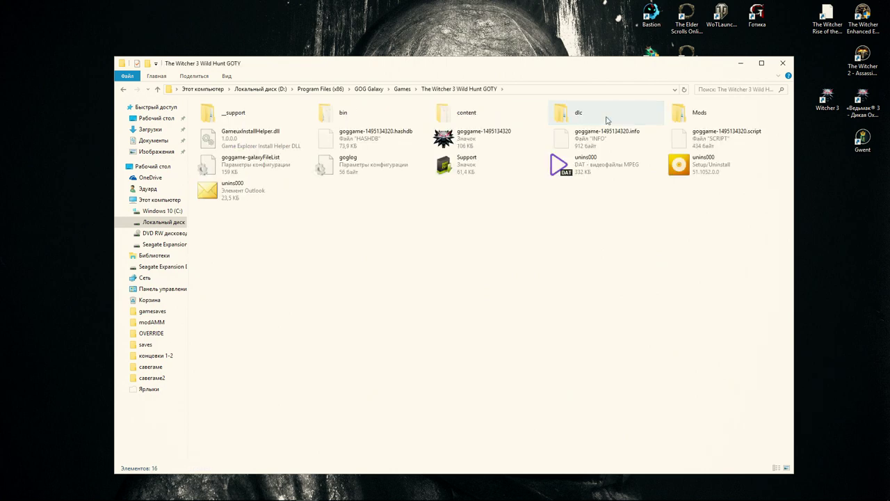
# Examine the installed mod folders inside Mods and go back to the game's root folder
pyautogui.click(707, 171)
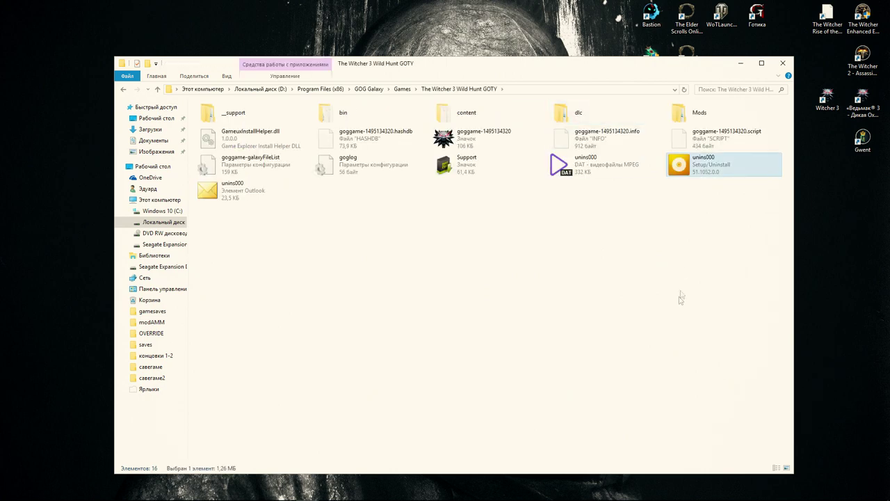
pyautogui.click(727, 113)
pyautogui.doubleClick(718, 117)
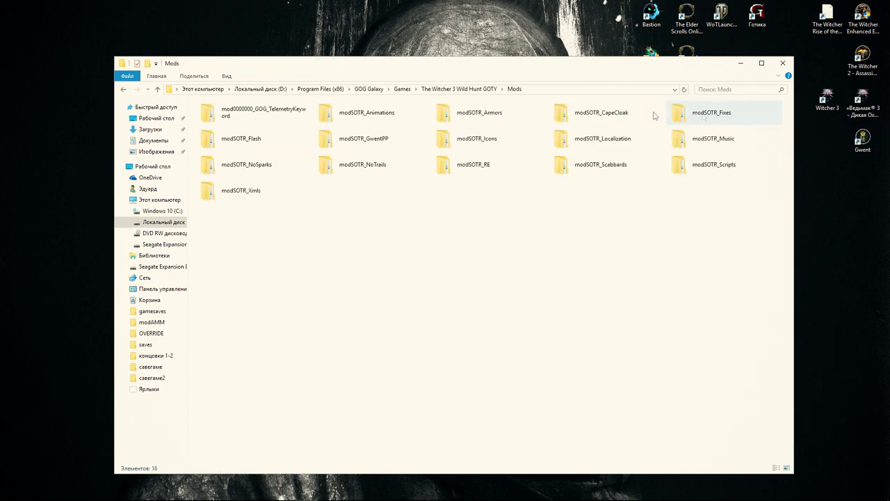
pyautogui.click(125, 89)
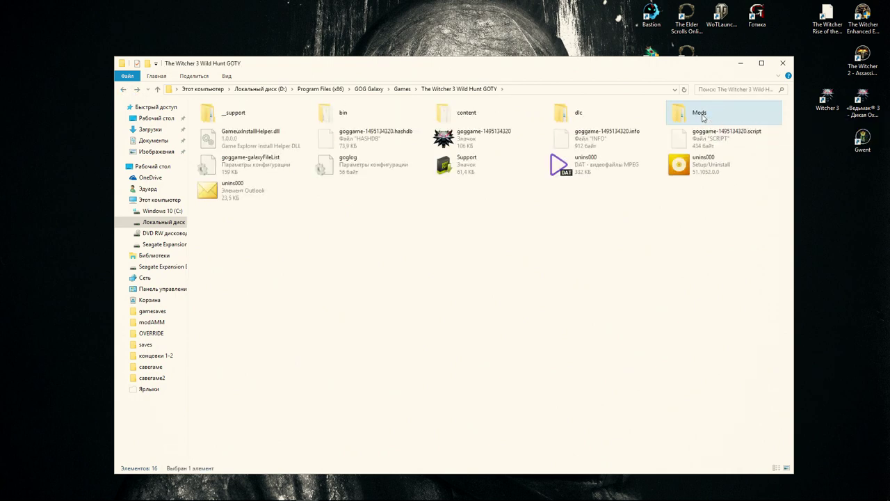
pyautogui.rightClick(702, 117)
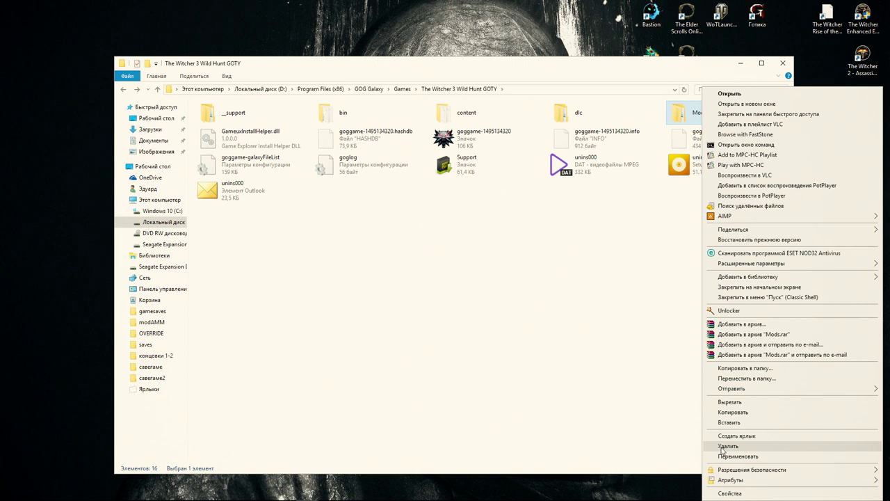
pyautogui.click(566, 287)
# Launch the game's unins000 uninstaller and close its confirmation prompt
pyautogui.click(723, 167)
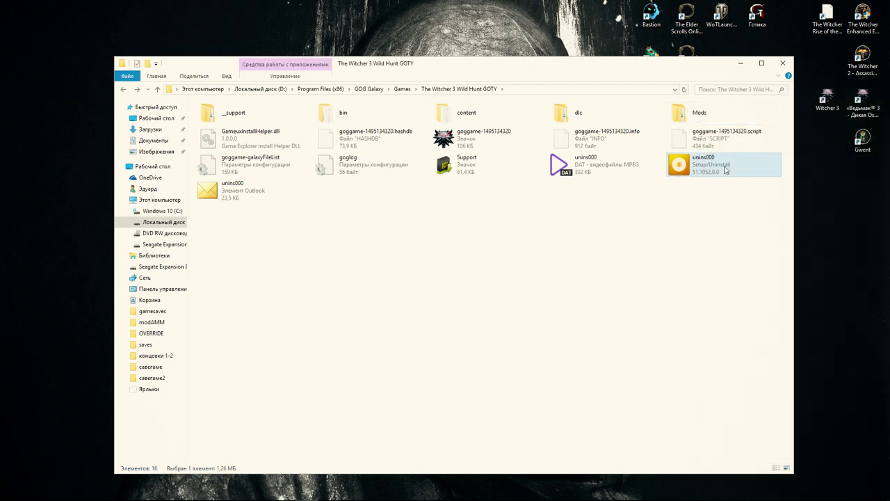
pyautogui.doubleClick(725, 169)
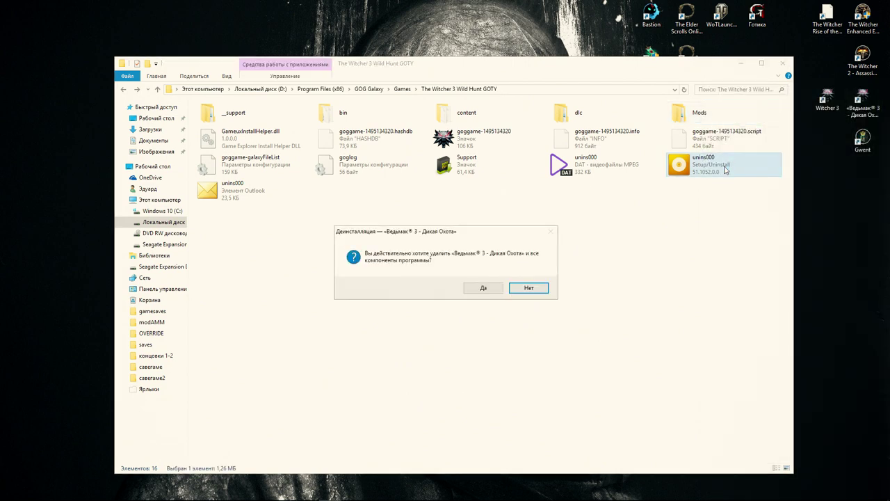
pyautogui.click(482, 288)
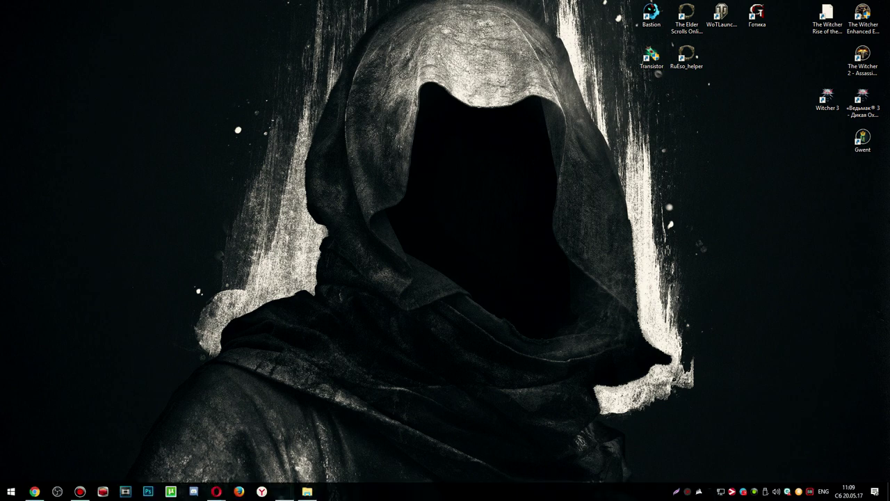
# Open The Witcher 3 folder in Documents and select the input, user and user.settings.bak files
pyautogui.click(10, 492)
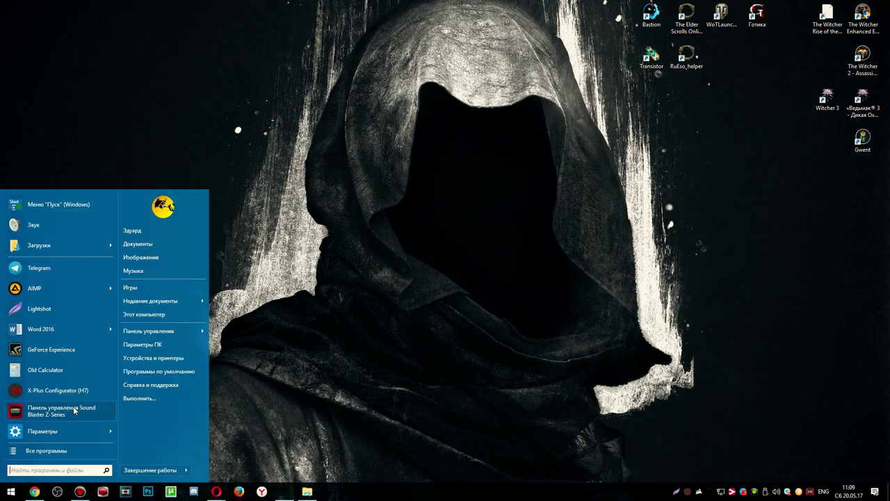
pyautogui.click(144, 247)
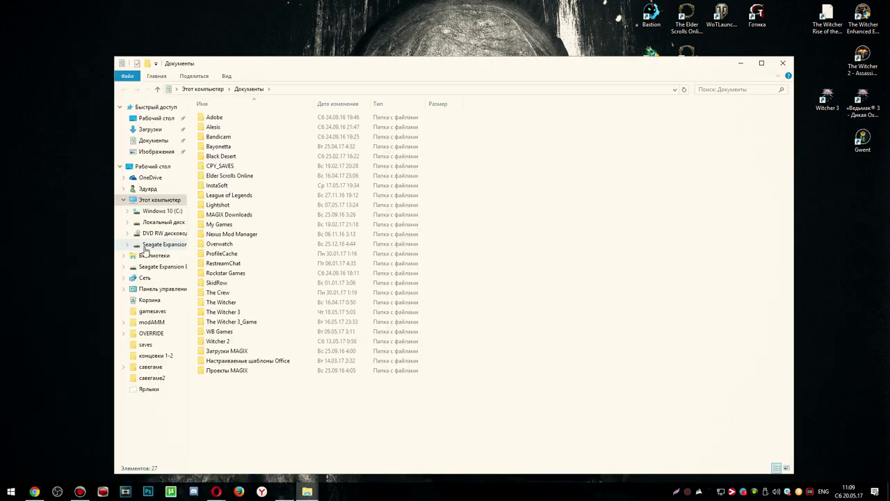
pyautogui.click(261, 312)
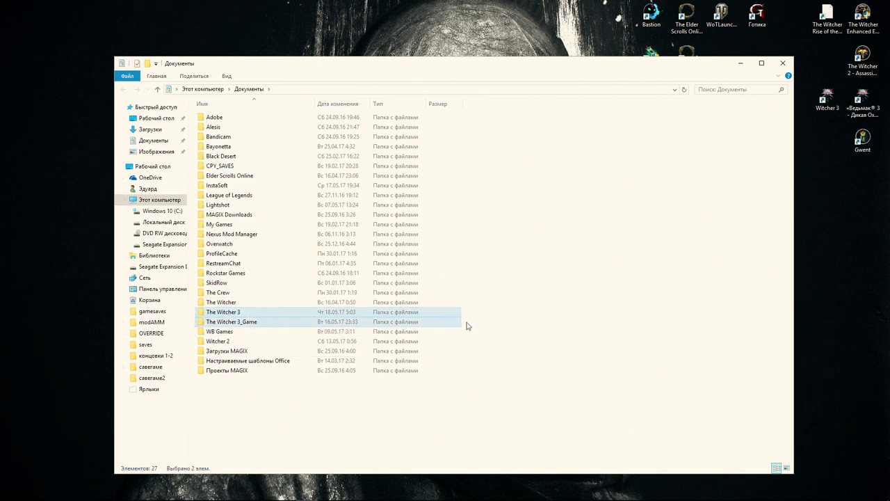
pyautogui.click(505, 327)
pyautogui.doubleClick(269, 313)
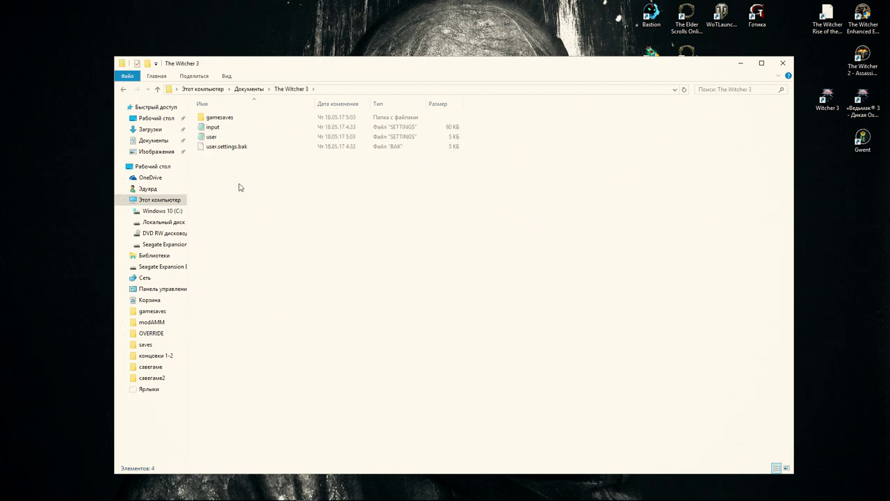
pyautogui.moveTo(240, 188); pyautogui.dragTo(212, 126)
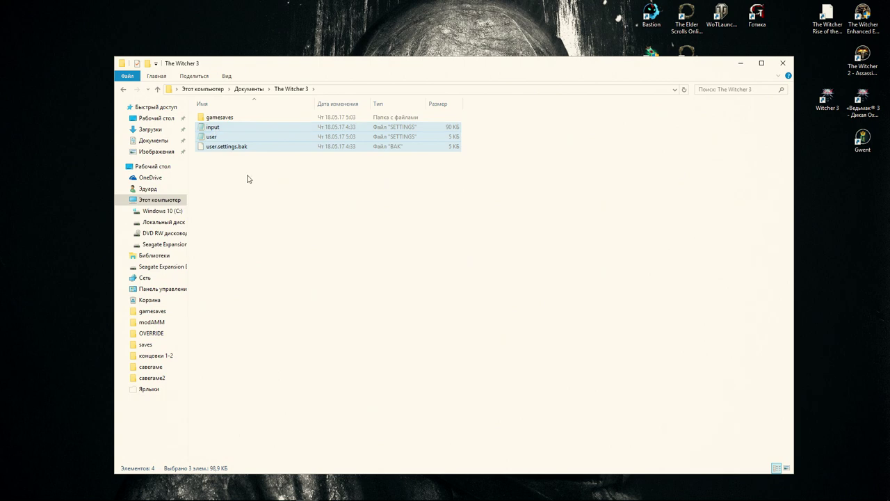
# Open the gamesaves folder and look at the saved game files
pyautogui.doubleClick(232, 117)
pyautogui.click(233, 118)
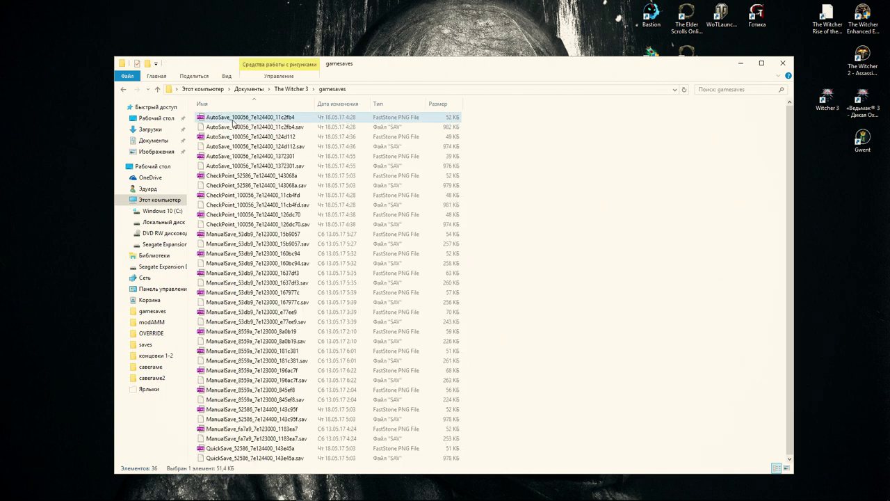
pyautogui.doubleClick(233, 118)
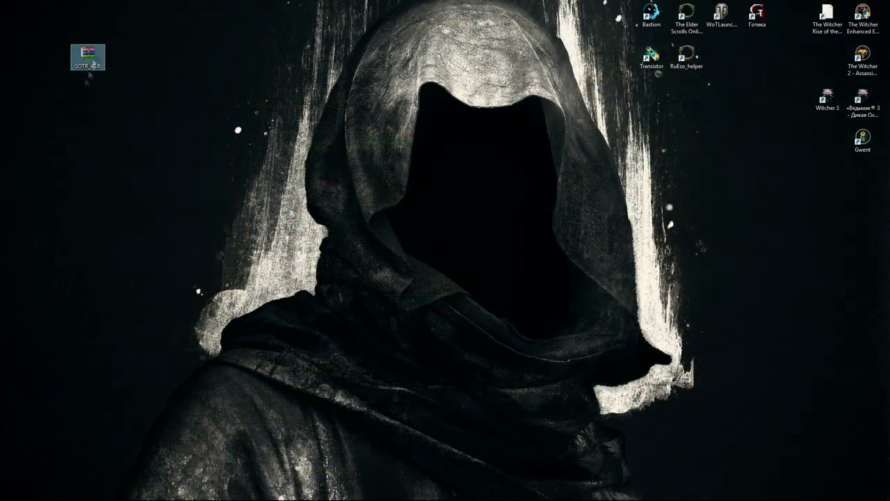
# Open the SOTR_v2.6 archive from the desktop, enter its SOTR v2.6 folder and select the three folders inside
pyautogui.doubleClick(93, 62)
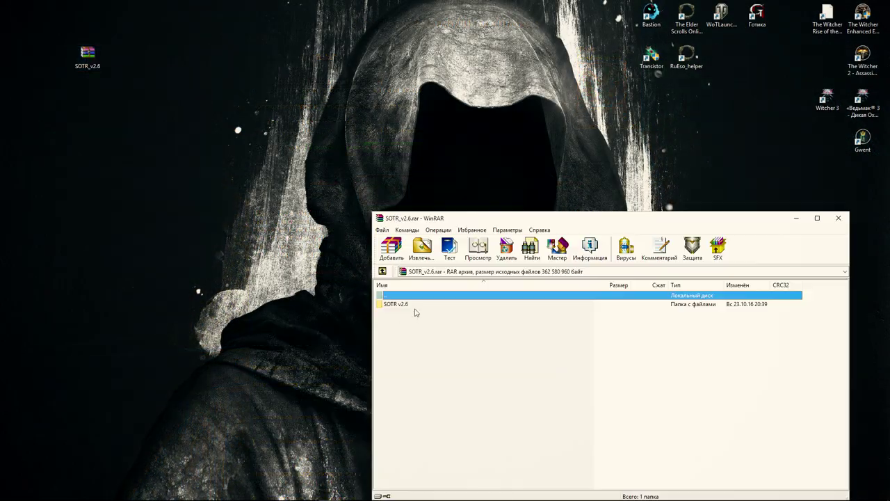
pyautogui.doubleClick(413, 306)
pyautogui.moveTo(405, 344); pyautogui.dragTo(391, 313)
pyautogui.doubleClick(401, 295)
pyautogui.doubleClick(400, 304)
pyautogui.click(400, 303)
pyautogui.moveTo(397, 349); pyautogui.dragTo(388, 300)
# Open the Witcher 3 Wild Hunt GOTY installation folder from the game's shortcut and place its window beside the archive
pyautogui.rightClick(861, 105)
pyautogui.click(744, 163)
pyautogui.moveTo(452, 60); pyautogui.dragTo(372, 17)
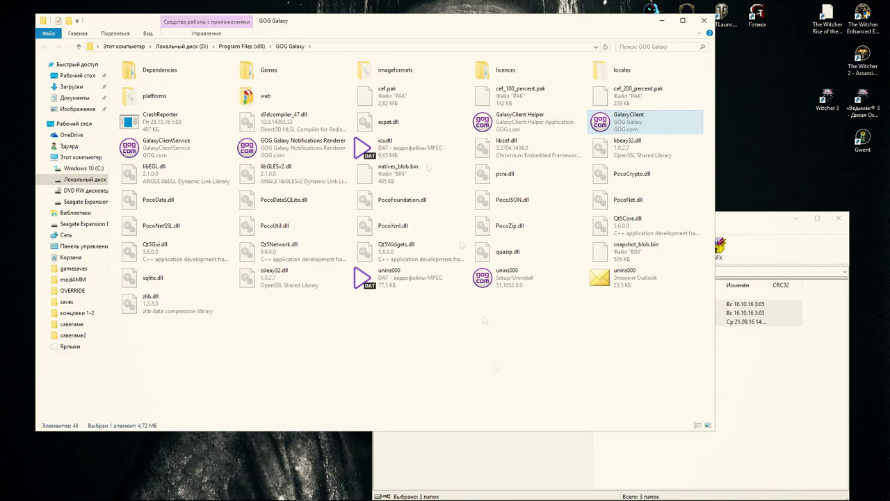
pyautogui.moveTo(589, 449); pyautogui.dragTo(549, 297)
pyautogui.doubleClick(269, 71)
pyautogui.doubleClick(516, 74)
pyautogui.moveTo(368, 25); pyautogui.dragTo(335, 15)
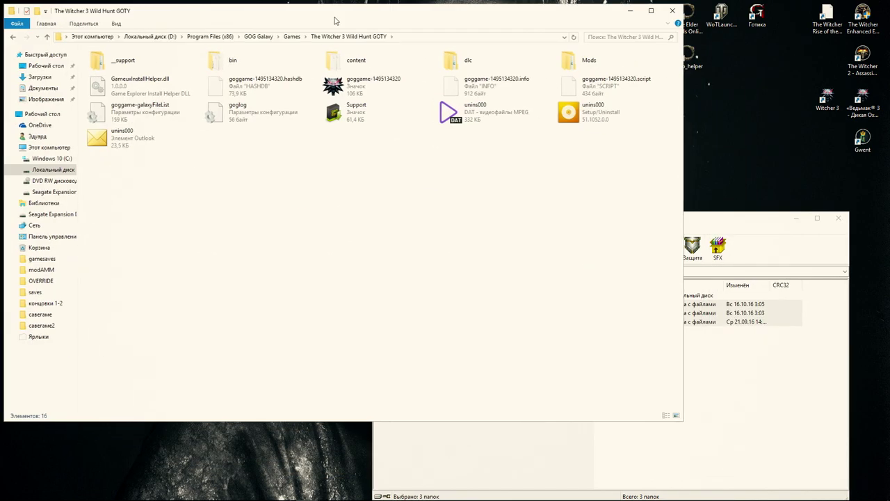
# Locate the dlc, Mods and bin folders in the game folder as targets for the archive's folders
pyautogui.moveTo(397, 346); pyautogui.dragTo(430, 287)
pyautogui.moveTo(451, 167); pyautogui.dragTo(480, 61)
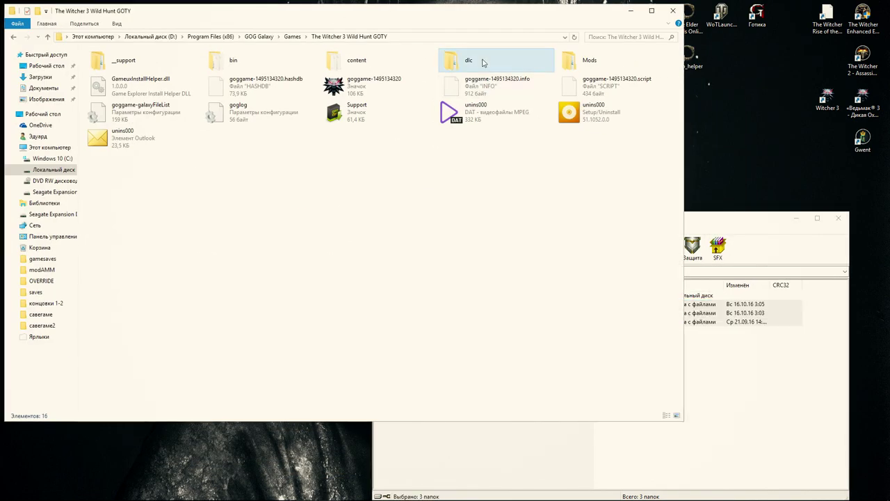
pyautogui.keyDown('ctrl'); pyautogui.click(591, 64); pyautogui.keyUp('ctrl')
pyautogui.keyDown('ctrl'); pyautogui.click(233, 61); pyautogui.keyUp('ctrl')
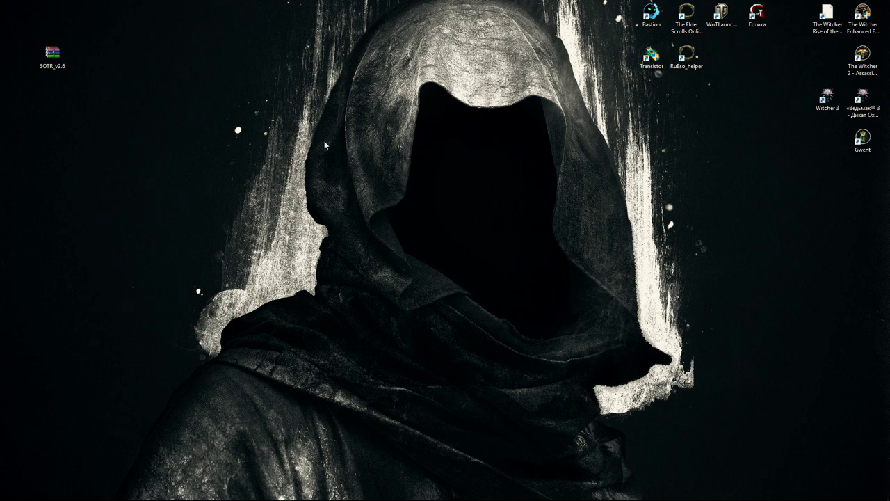
# Reopen the Witcher 3 Wild Hunt GOTY installation folder through the desktop shortcut's file location
pyautogui.rightClick(862, 107)
pyautogui.click(760, 170)
pyautogui.doubleClick(334, 111)
pyautogui.doubleClick(561, 111)
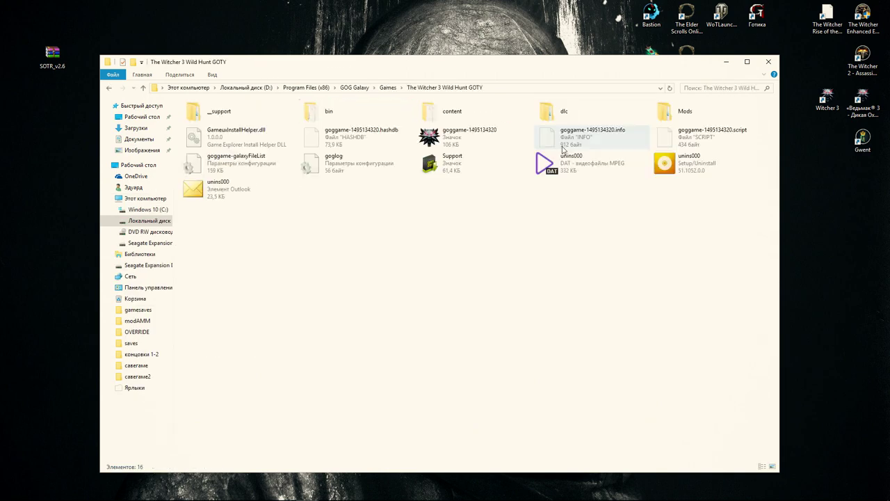
# Browse from the game folder into content > content0 > scripts > game
pyautogui.doubleClick(483, 124)
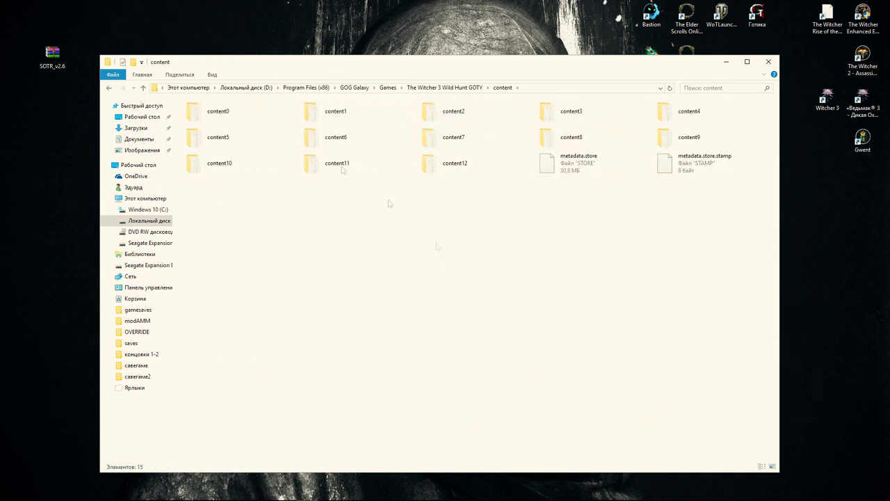
pyautogui.doubleClick(254, 116)
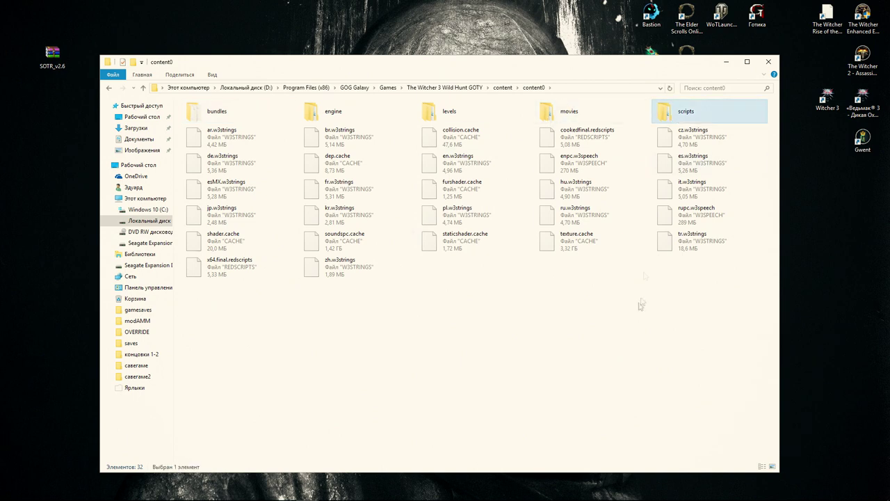
pyautogui.doubleClick(701, 117)
pyautogui.click(458, 118)
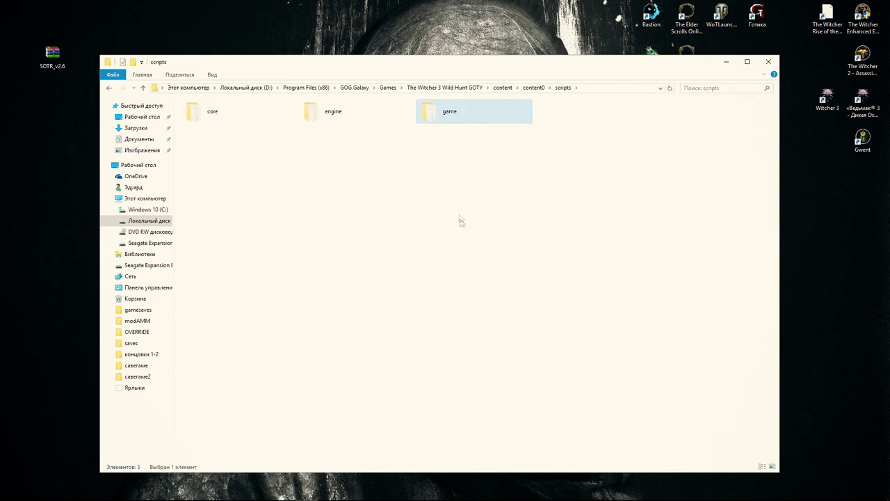
pyautogui.doubleClick(462, 114)
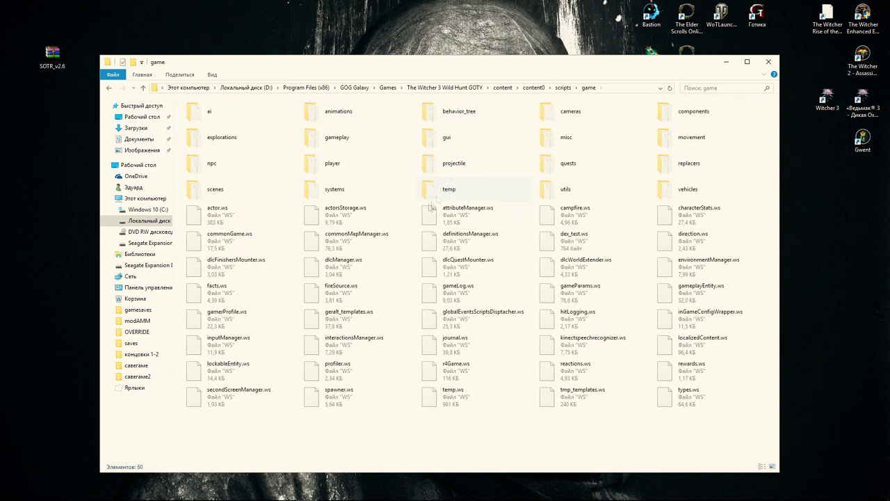
# Browse into behavior_tree > tasks > hacks within the game scripts
pyautogui.doubleClick(484, 115)
pyautogui.doubleClick(571, 114)
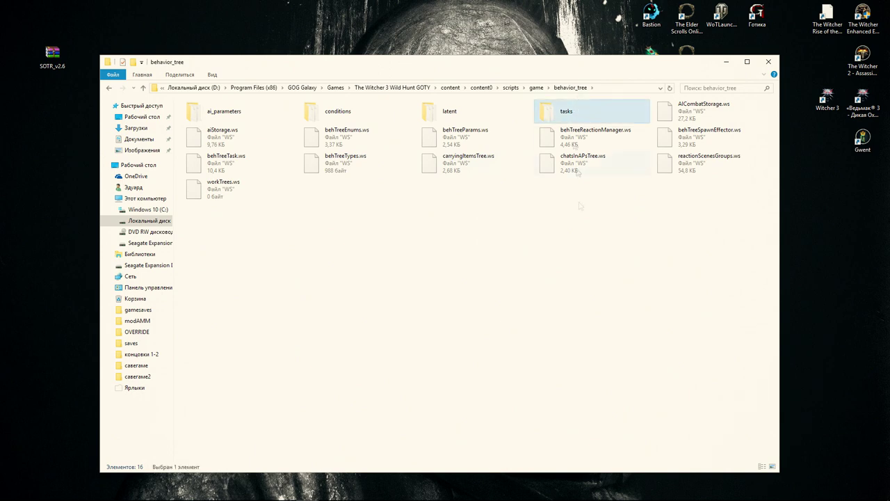
pyautogui.doubleClick(579, 120)
pyautogui.doubleClick(223, 139)
# Add the btHack.ws and btTaskMaintainSpeed.ws script files to the empty hacks folder and select both
pyautogui.moveTo(561, 276); pyautogui.dragTo(173, 97)
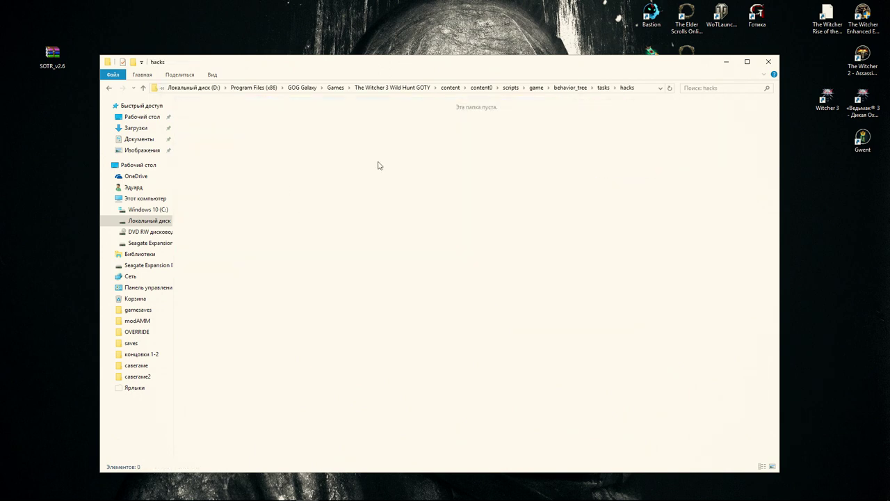
pyautogui.rightClick(409, 135)
pyautogui.click(452, 183)
pyautogui.moveTo(479, 241); pyautogui.dragTo(174, 90)
pyautogui.click(863, 103)
pyautogui.moveTo(2, 215); pyautogui.dragTo(257, 133)
pyautogui.click(340, 191)
pyautogui.moveTo(452, 187); pyautogui.dragTo(182, 99)
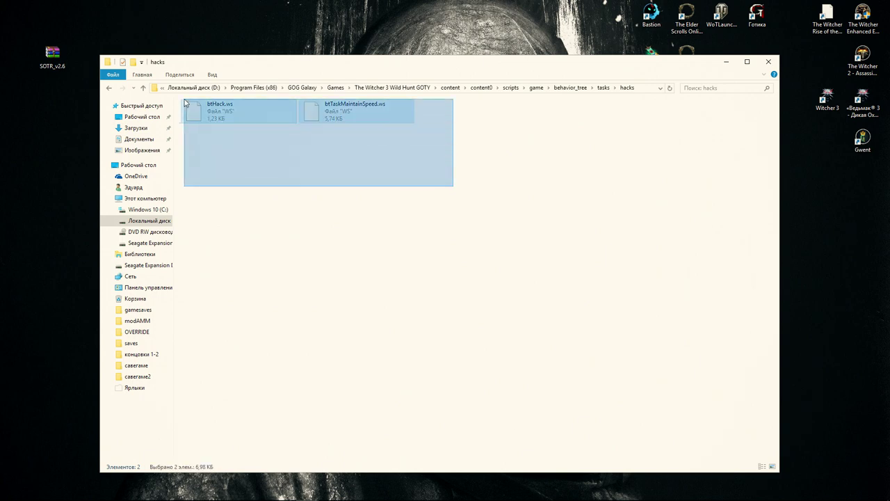
# Delete the selected btHack.ws and btTaskMaintainSpeed.ws files from the hacks folder
pyautogui.rightClick(340, 115)
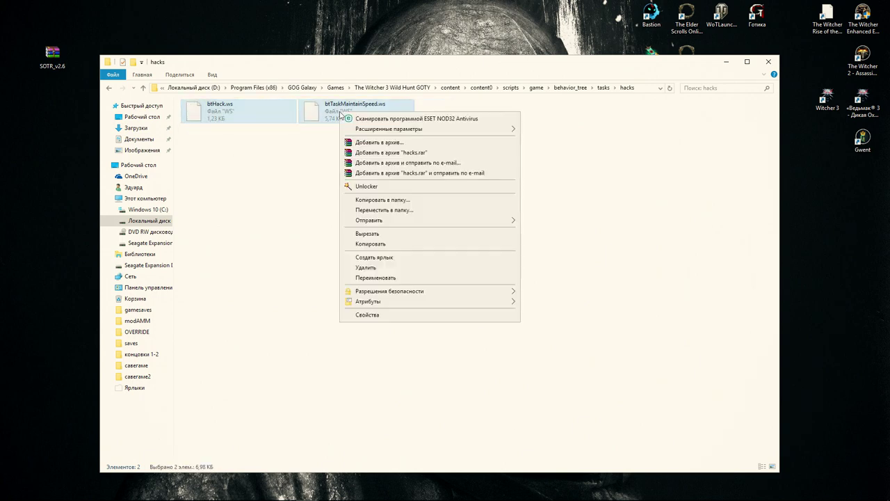
pyautogui.click(377, 272)
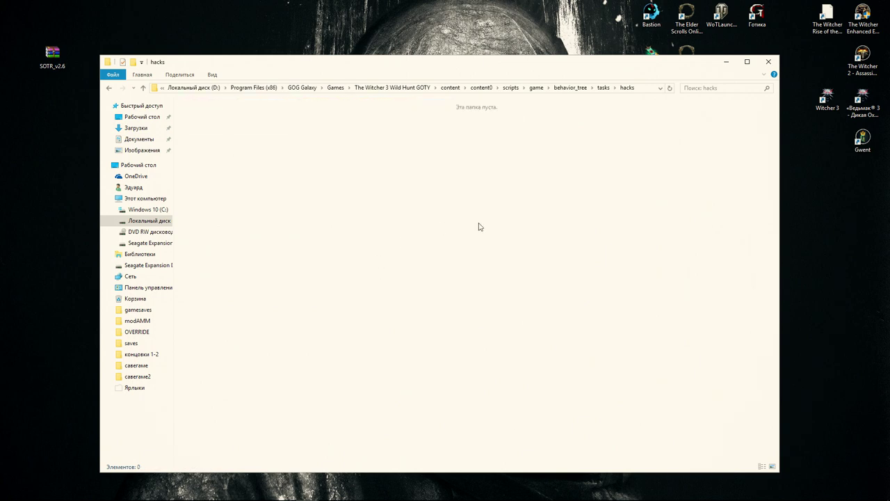
pyautogui.moveTo(507, 229); pyautogui.dragTo(516, 355)
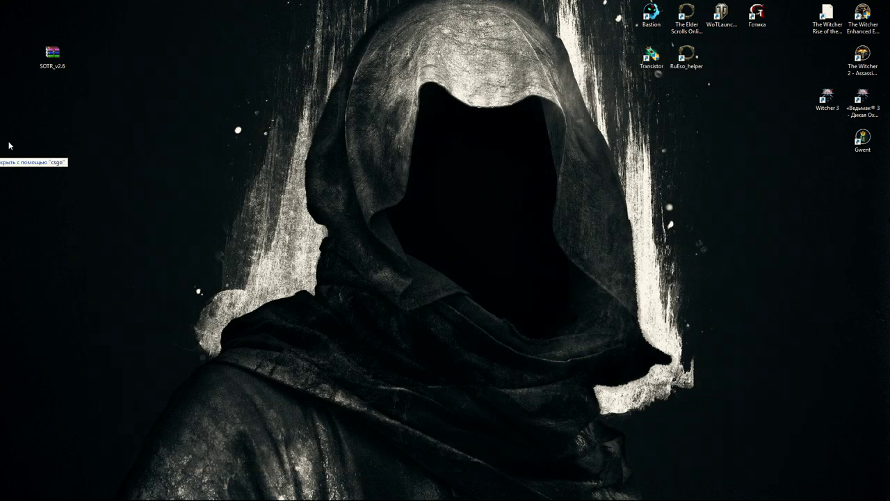
# Open the Witcher 3 MOD Scripting FIX archive from the desktop
pyautogui.moveTo(9, 145); pyautogui.dragTo(59, 108)
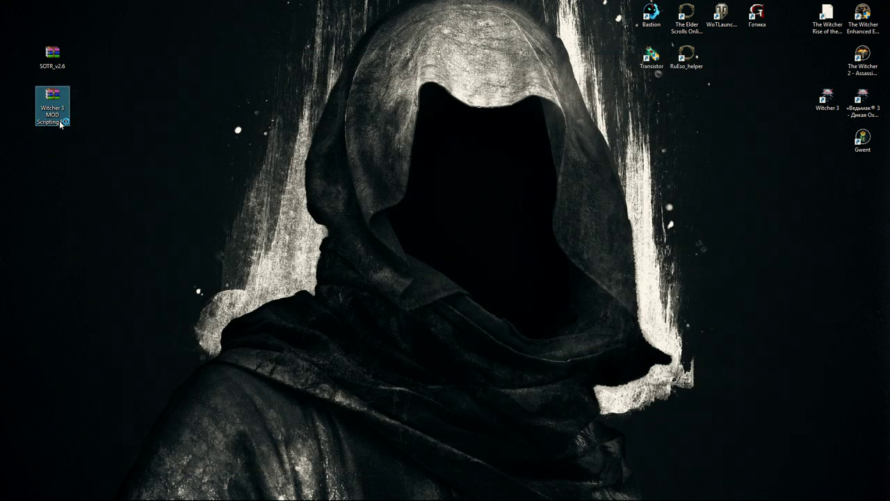
pyautogui.click(69, 153)
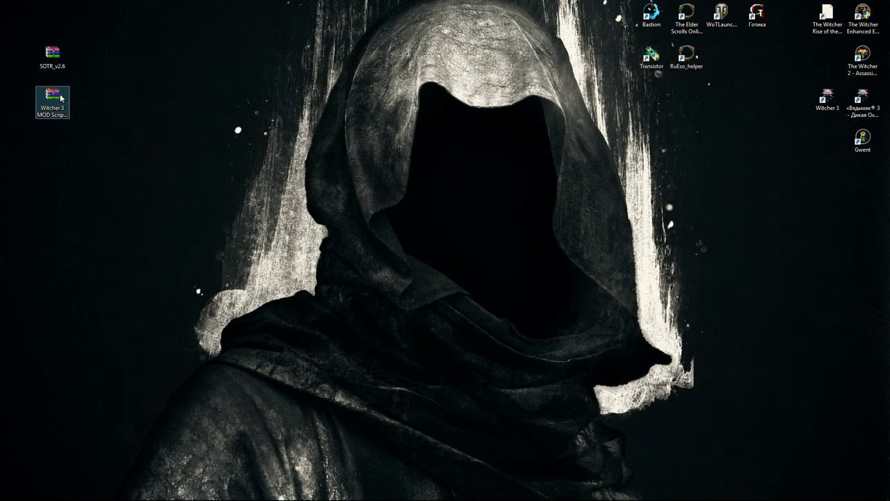
pyautogui.doubleClick(62, 98)
pyautogui.moveTo(431, 337); pyautogui.dragTo(449, 329)
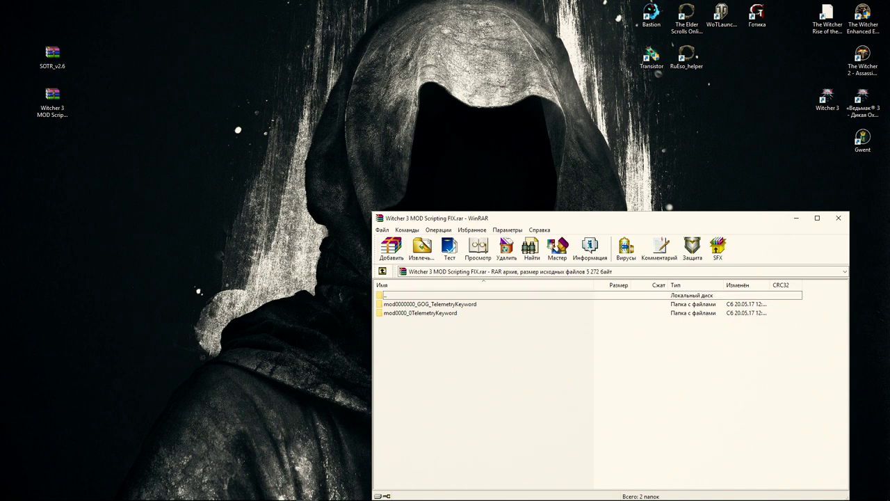
# Extract the mod0000000_GOG_TelemetryKeyword and mod0000_0TelemetryKeyword folders from the archive into the game's Mods folder
pyautogui.press('super+e')
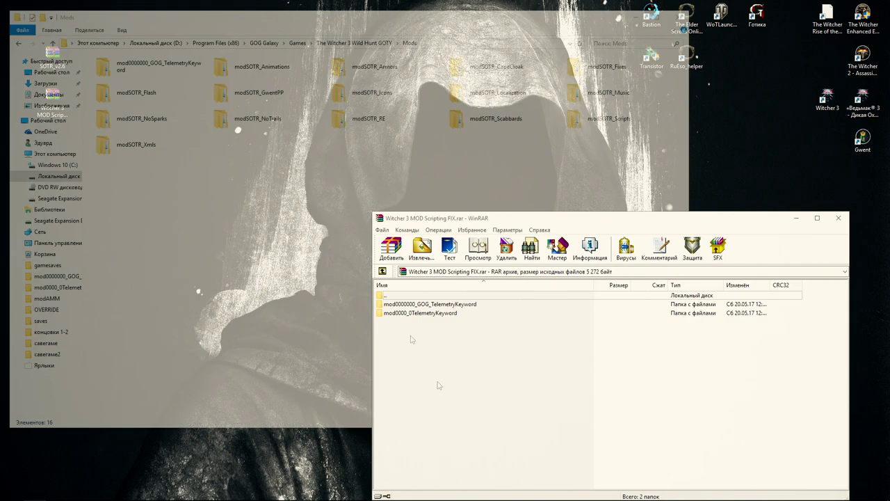
pyautogui.moveTo(410, 337); pyautogui.dragTo(419, 306)
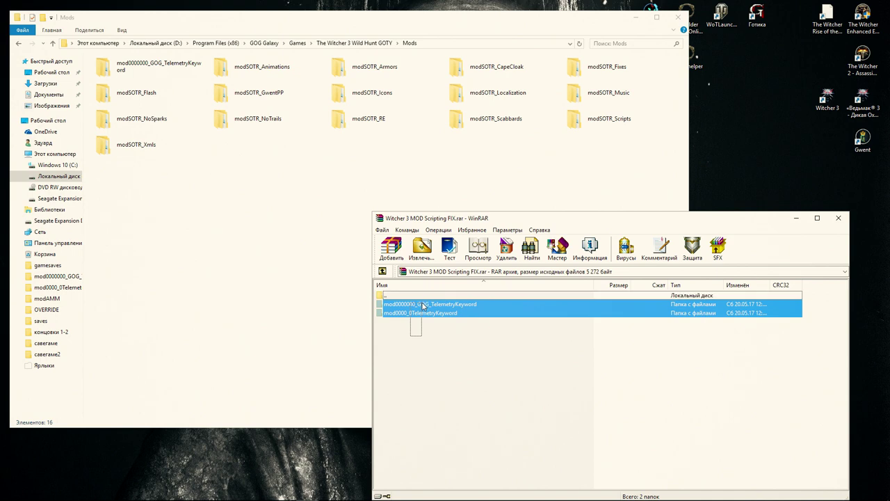
pyautogui.moveTo(418, 306); pyautogui.dragTo(212, 228)
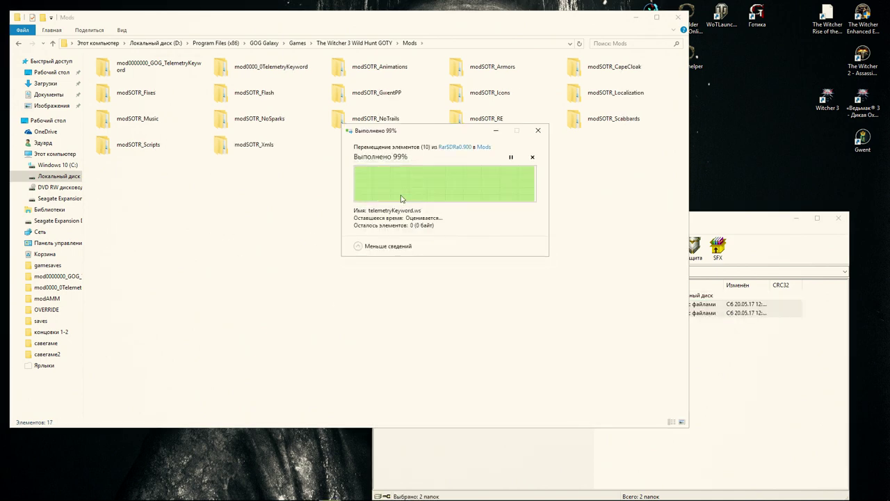
pyautogui.click(263, 87)
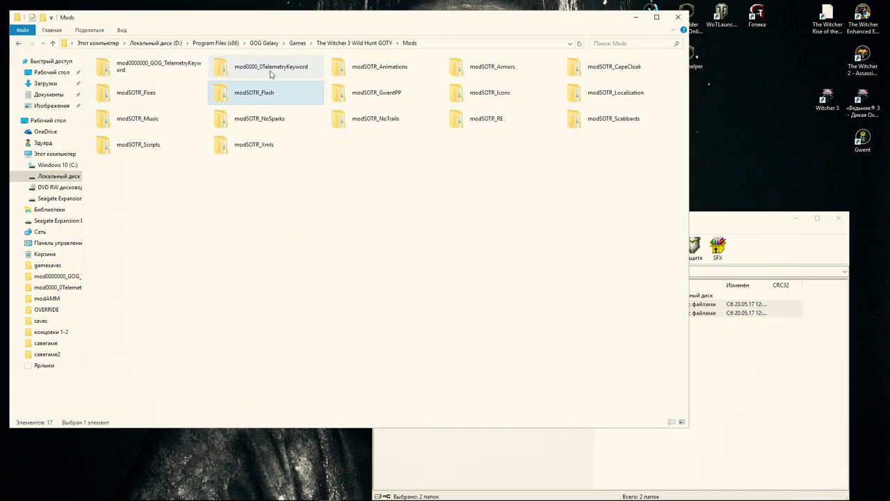
pyautogui.click(270, 74)
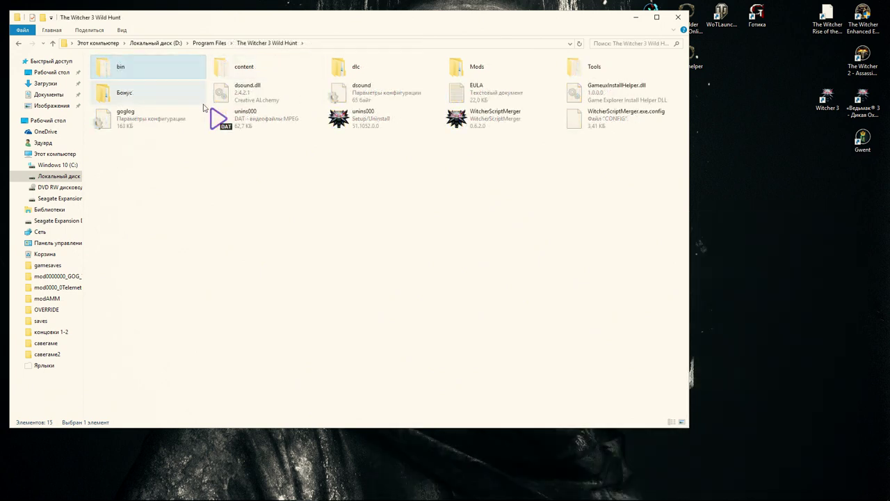
# Locate the WitcherScriptMerger files in The Witcher 3 Wild Hunt folder and launch WitcherScriptMerger
pyautogui.moveTo(672, 165); pyautogui.dragTo(85, 63)
pyautogui.click(351, 186)
pyautogui.click(478, 121)
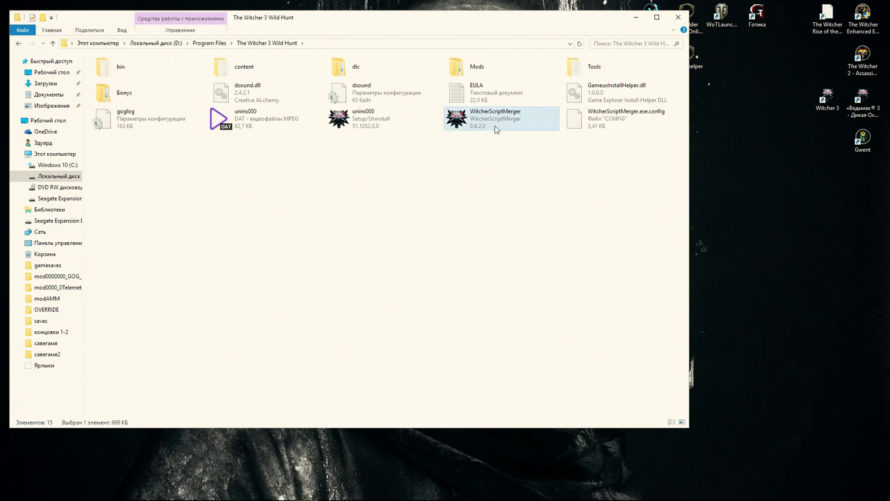
pyautogui.click(630, 122)
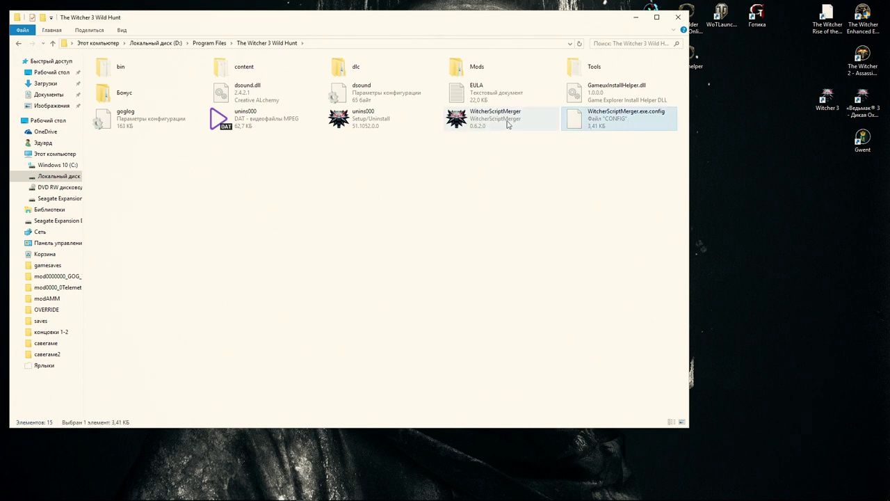
pyautogui.doubleClick(487, 119)
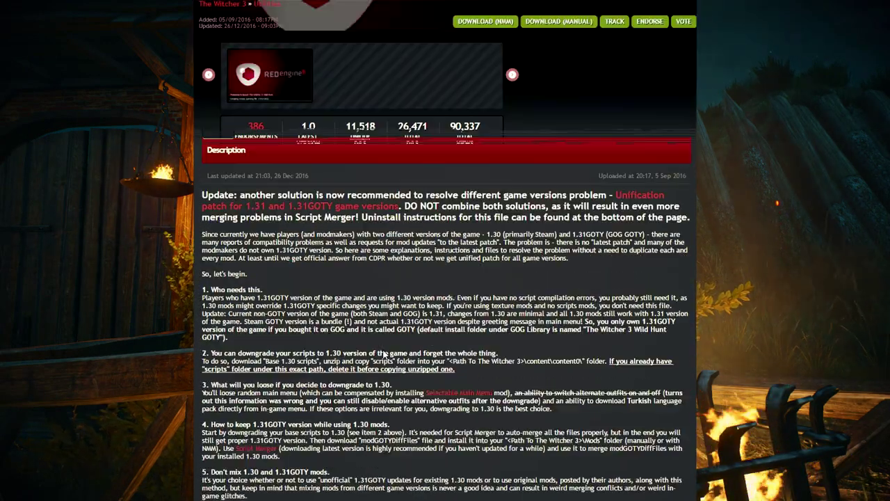
# Open the files list on the mod's web page and look through the Base 1.30 scripts and modGOTYDiffFiles downloads
pyautogui.click(252, 233)
pyautogui.scroll(-1, 509, 202)
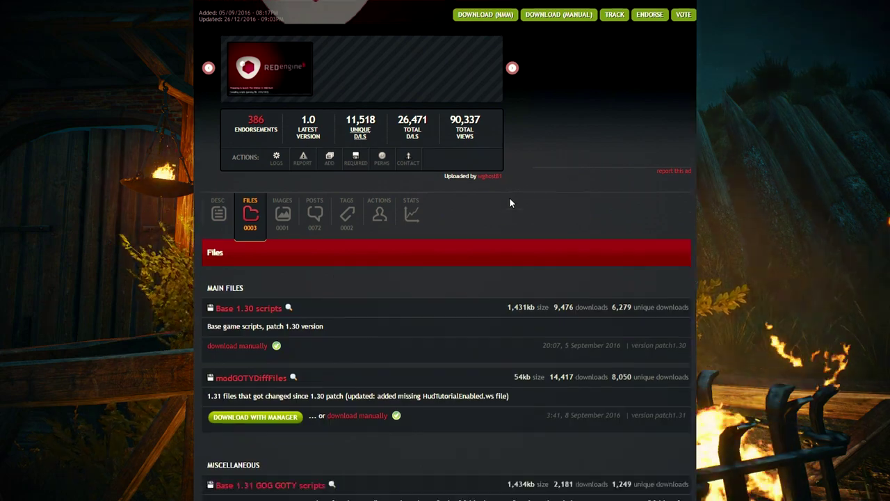
pyautogui.scroll(-3, 509, 202)
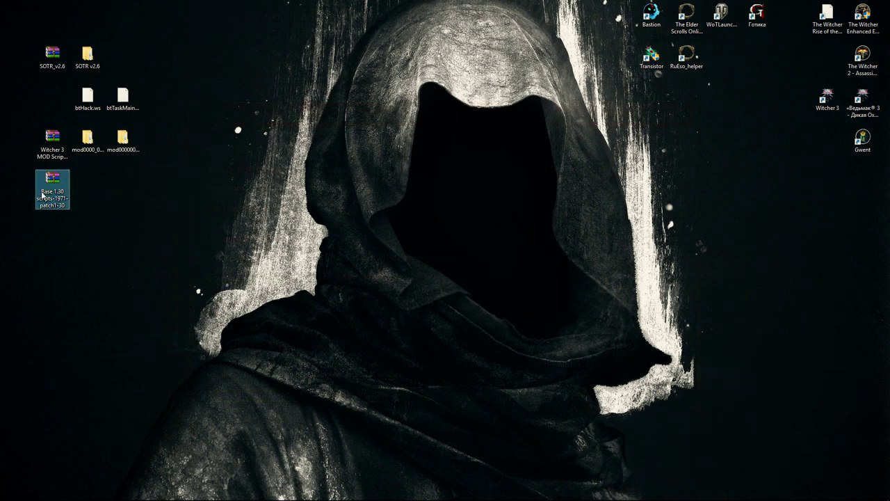
# Open the Base 1.30 scripts archive on the desktop and extract its scripts folder to the desktop
pyautogui.doubleClick(60, 197)
pyautogui.click(385, 304)
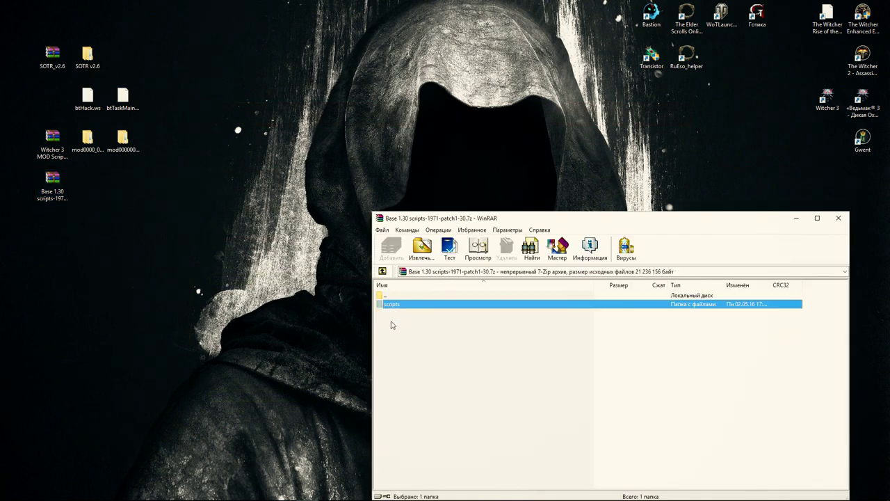
pyautogui.moveTo(111, 183); pyautogui.dragTo(111, 185)
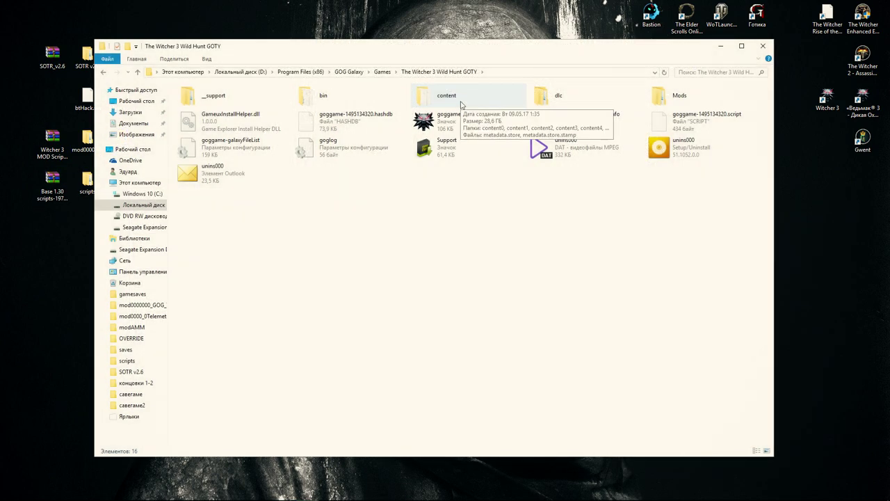
# Replace the scripts folder in the game's content > content0 with the extracted Base 1.30 scripts folder
pyautogui.doubleClick(460, 104)
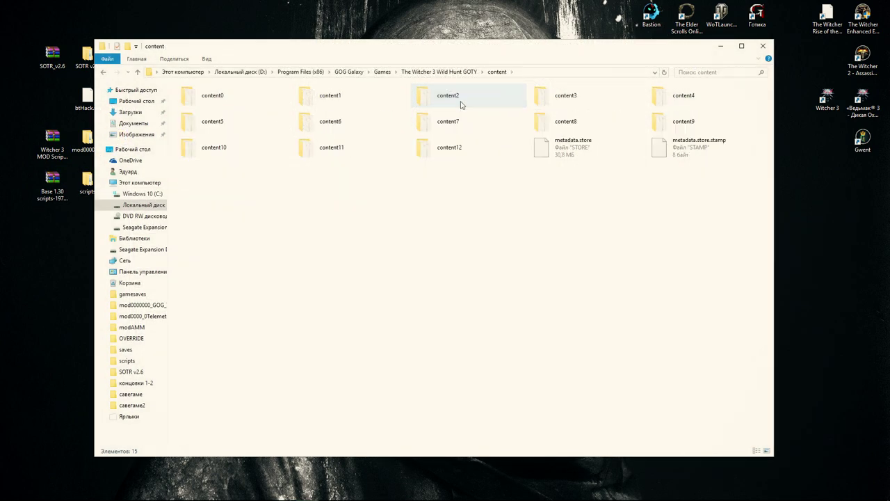
pyautogui.doubleClick(217, 101)
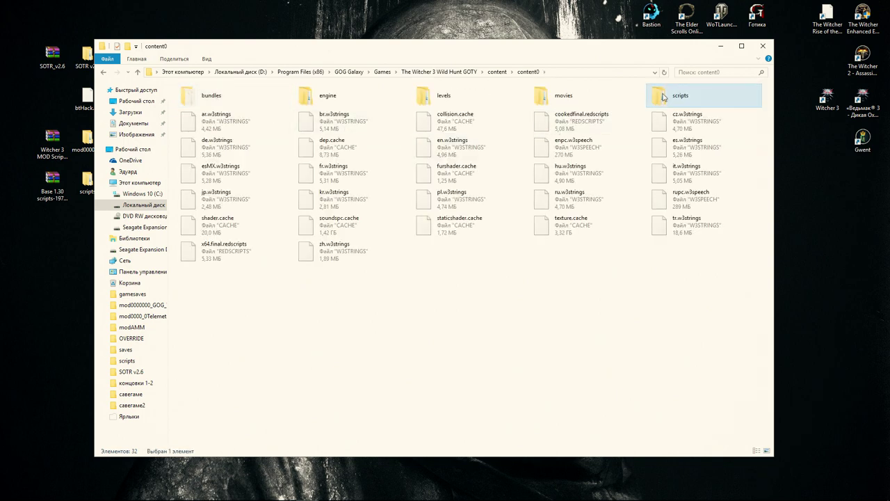
pyautogui.click(685, 117)
pyautogui.rightClick(685, 103)
pyautogui.click(717, 437)
pyautogui.click(85, 183)
pyautogui.moveTo(324, 322); pyautogui.dragTo(687, 296)
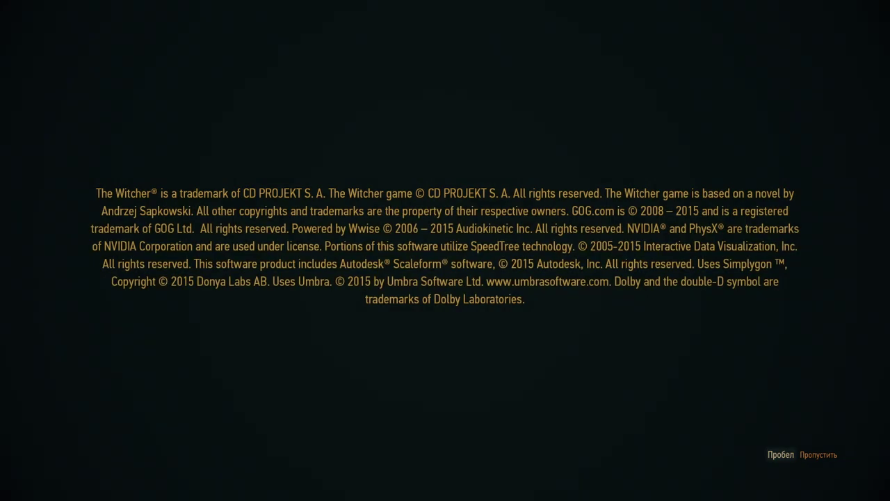
# Skip the game's legal notice and open Настройки from The Witcher 3 main menu
pyautogui.press('space')
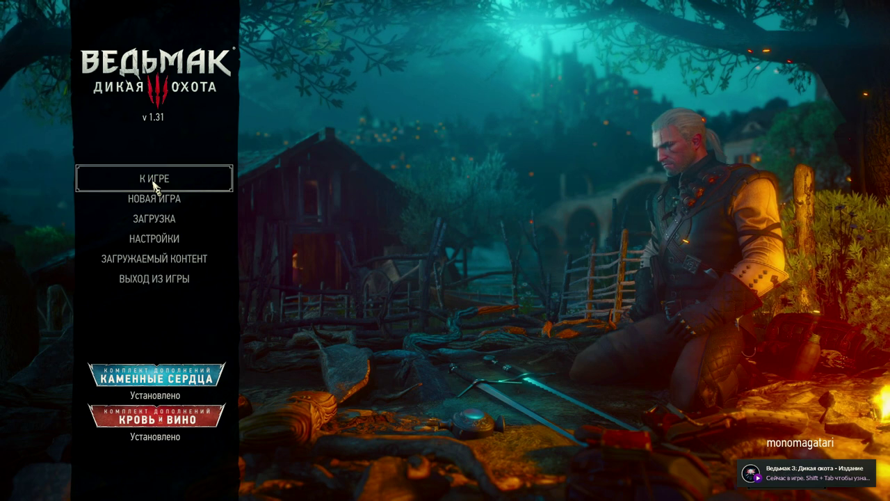
pyautogui.press('Down')
pyautogui.press('Down')
pyautogui.press('Down')
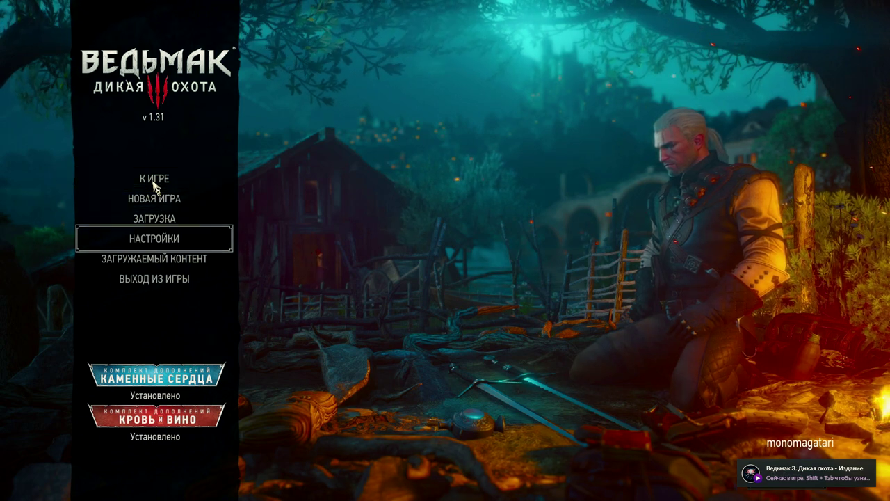
pyautogui.press('Return')
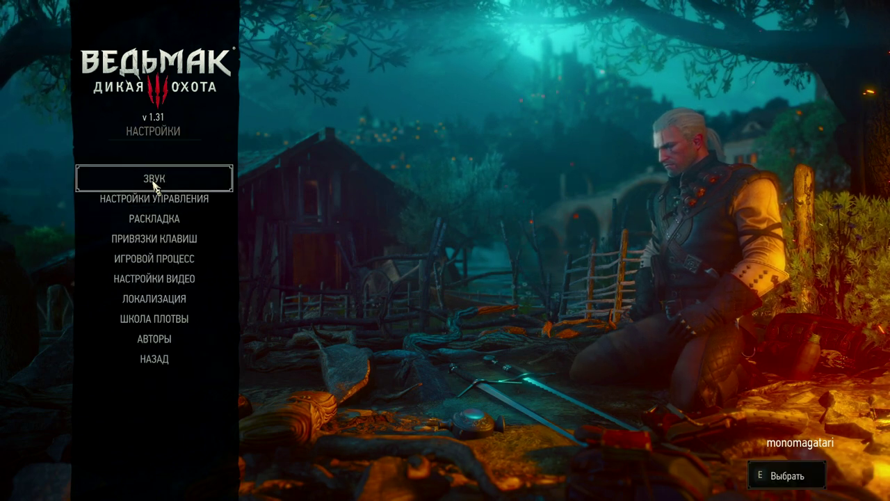
# Open the Школа Плотвы settings and view the Боевые анимации and Камера в бою options
pyautogui.press('Down')
pyautogui.press('Down')
pyautogui.press('Down')
pyautogui.press('Down')
pyautogui.press('Down')
pyautogui.press('Down')
pyautogui.press('Down')
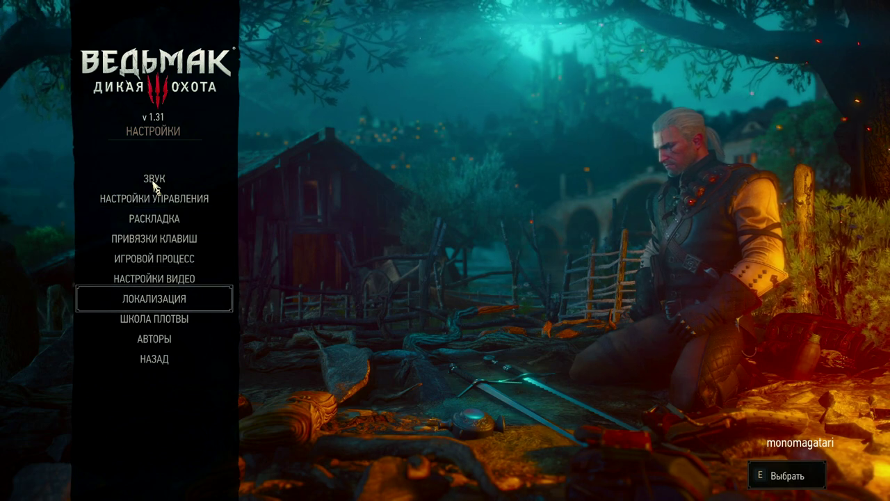
pyautogui.press('Return')
pyautogui.press('Return')
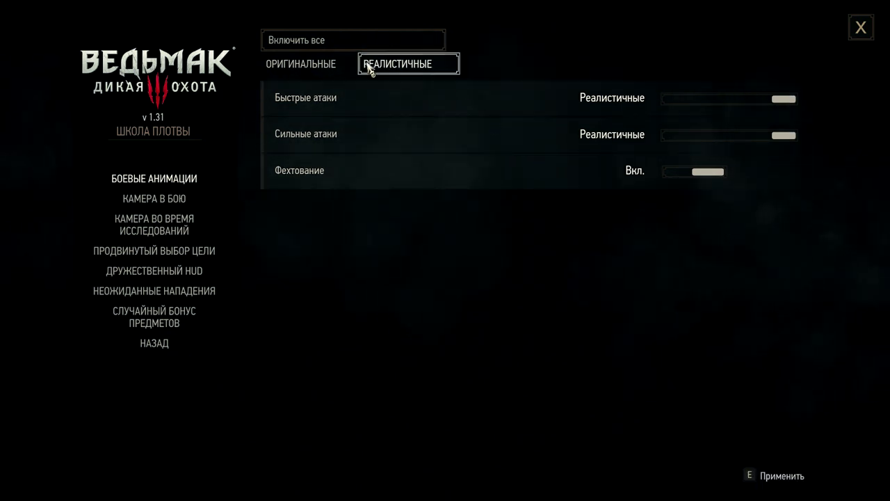
pyautogui.click(191, 199)
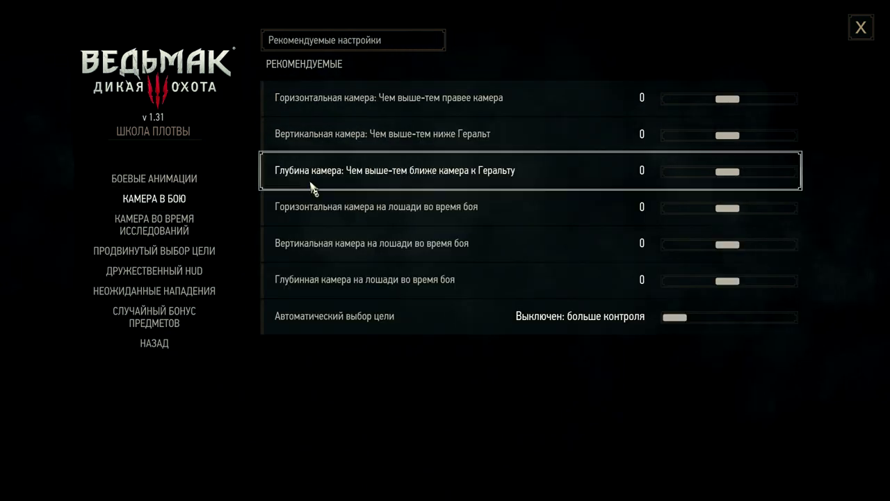